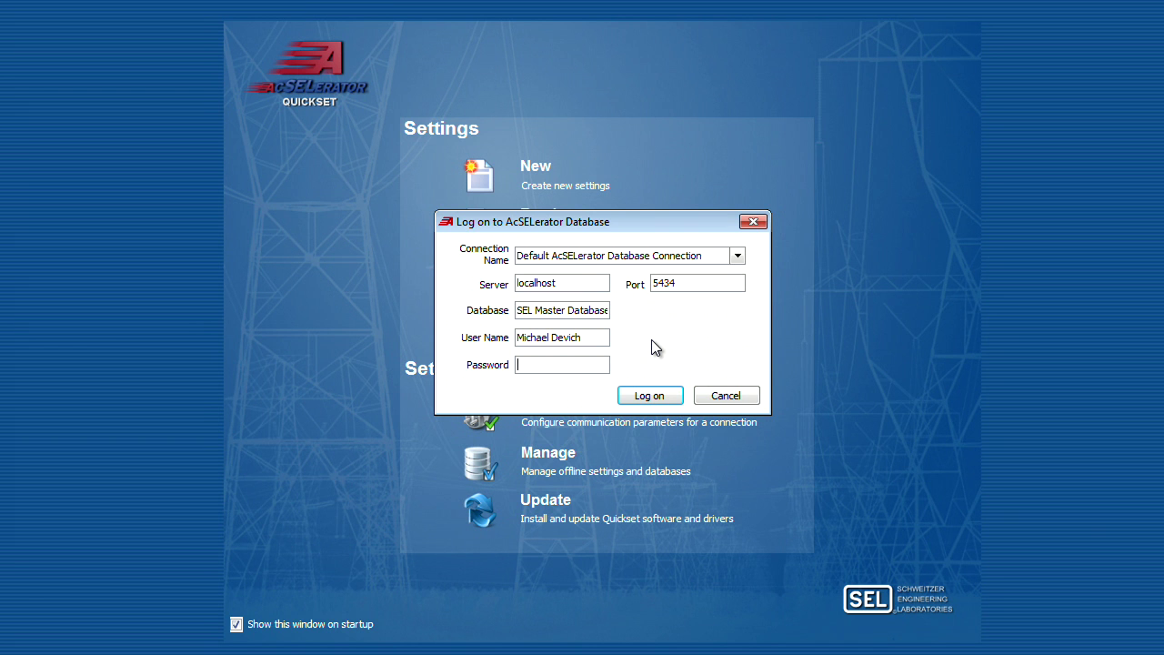
- Log on to the default AcSELerator database on localhost with the account password
text(*******)
key(Return)
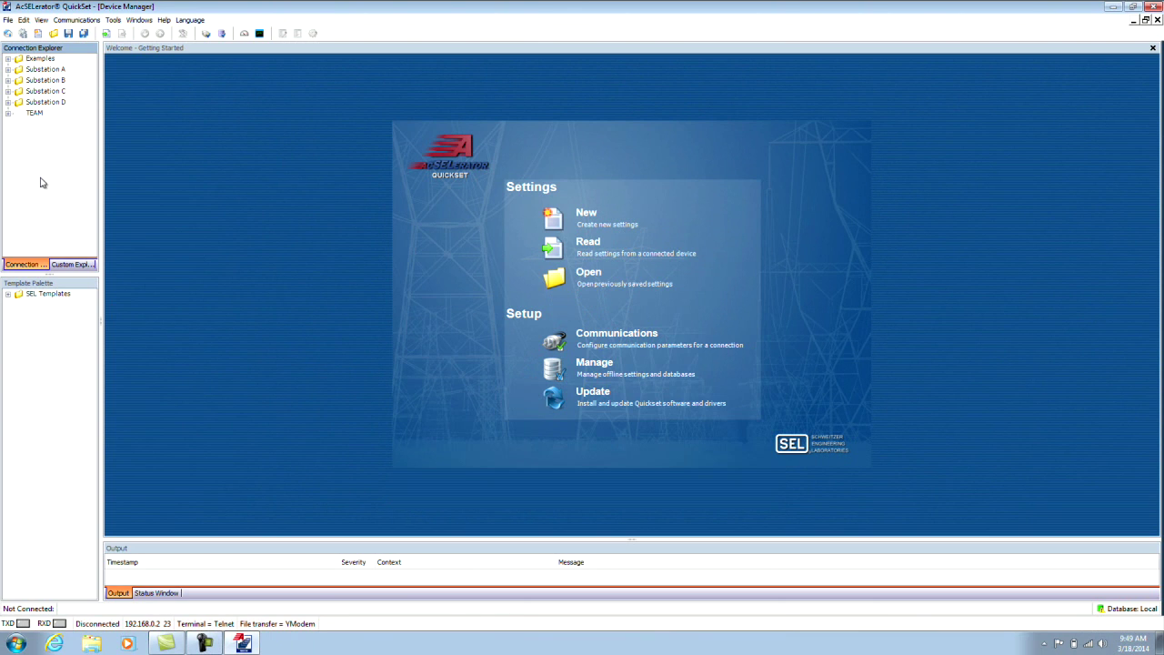
- In the Connection Explorer, expand Substation A with its Engineering Access and Event Collection folders, and select the SEL-311C device
click(11, 397)
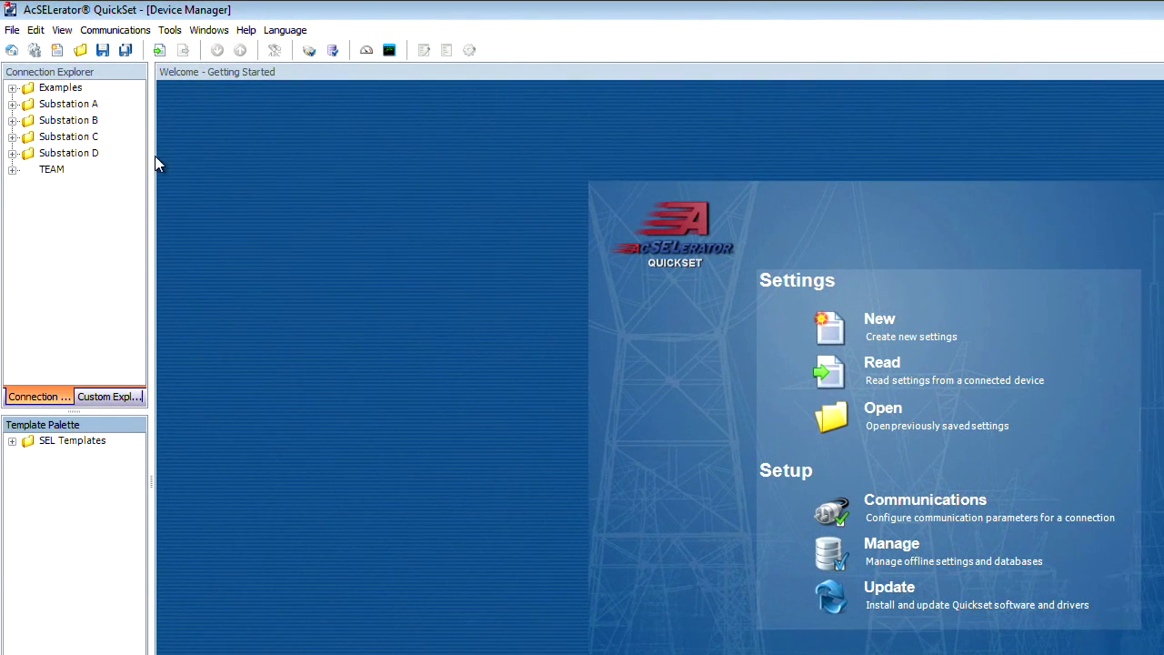
click(13, 104)
click(48, 108)
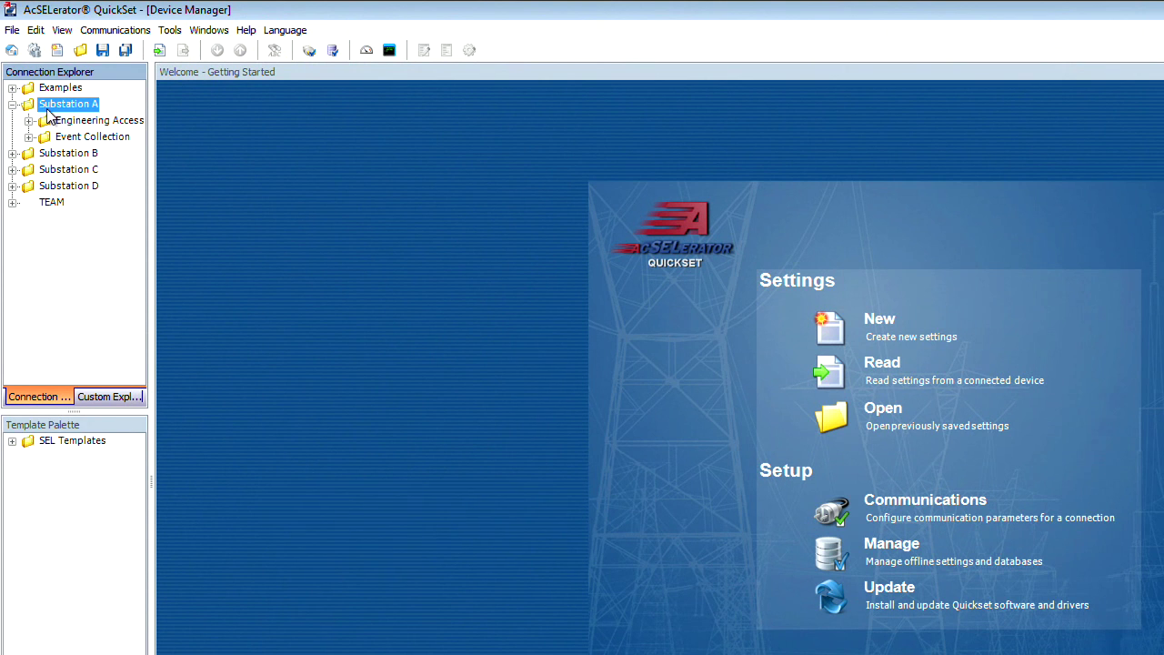
click(29, 121)
click(87, 138)
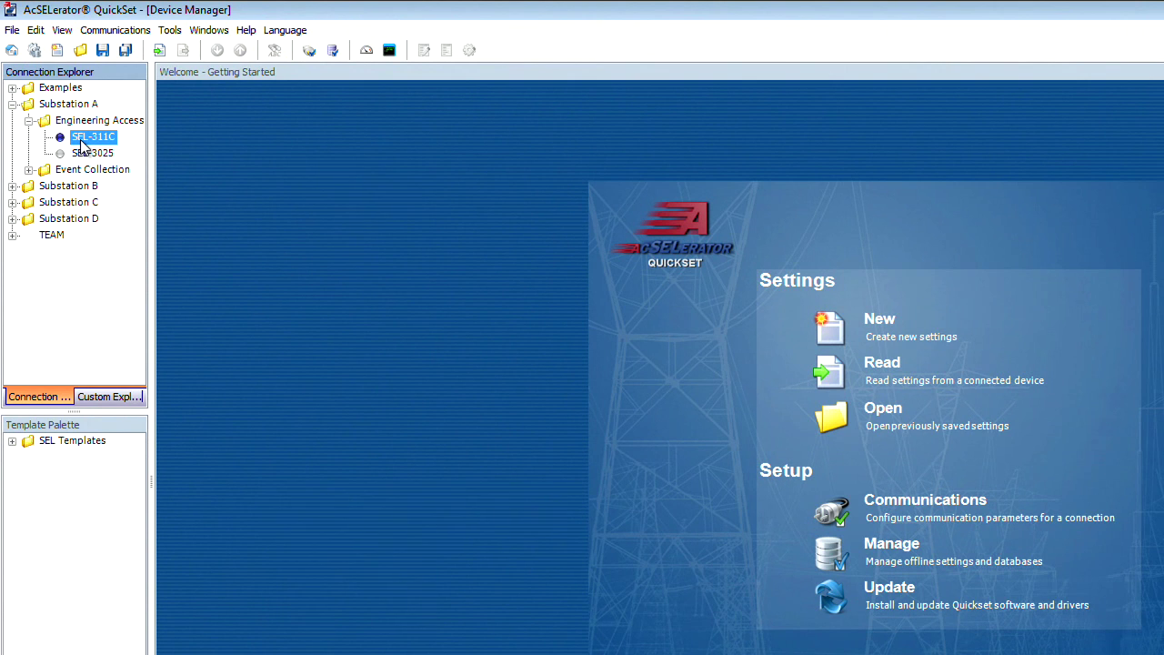
click(29, 170)
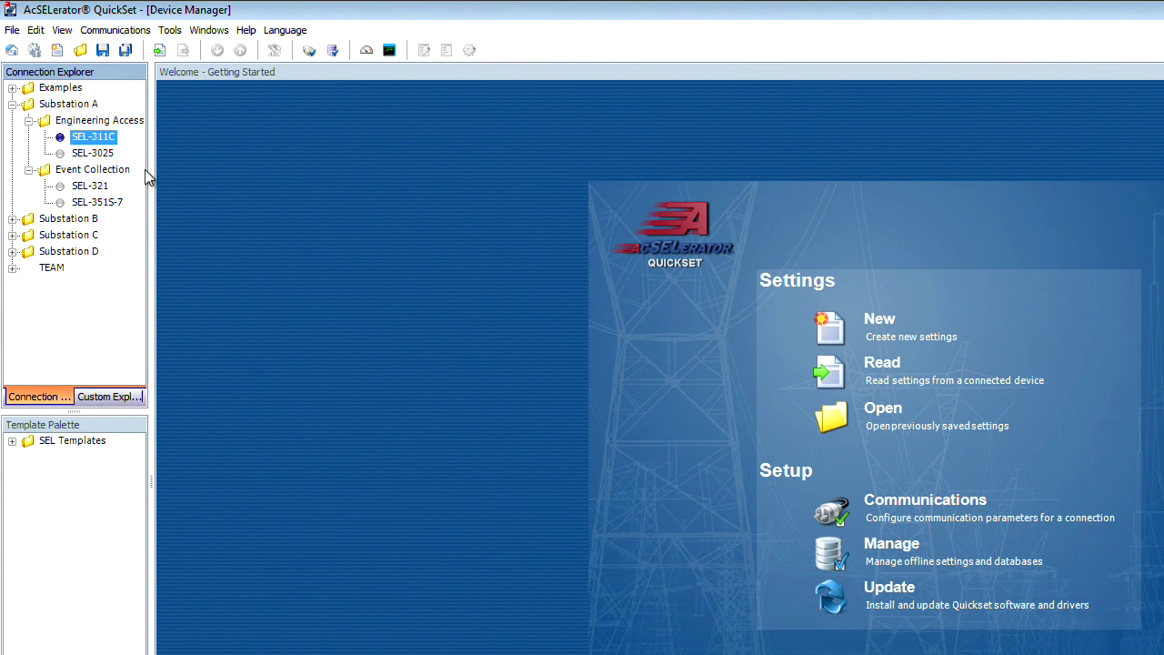
click(95, 153)
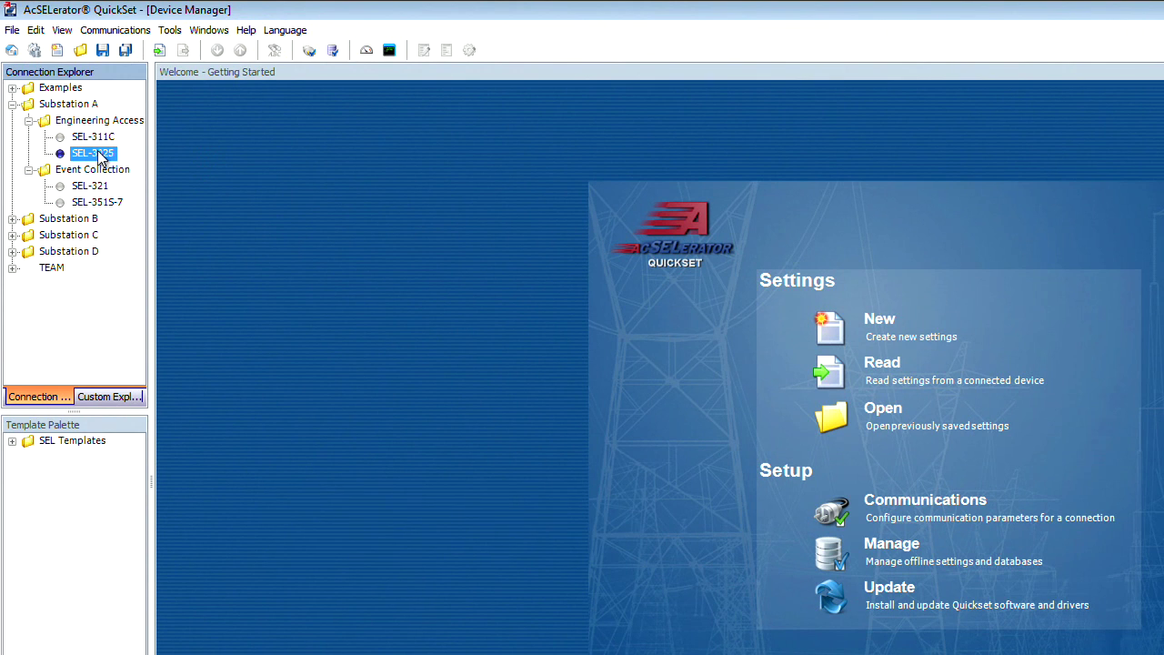
click(97, 139)
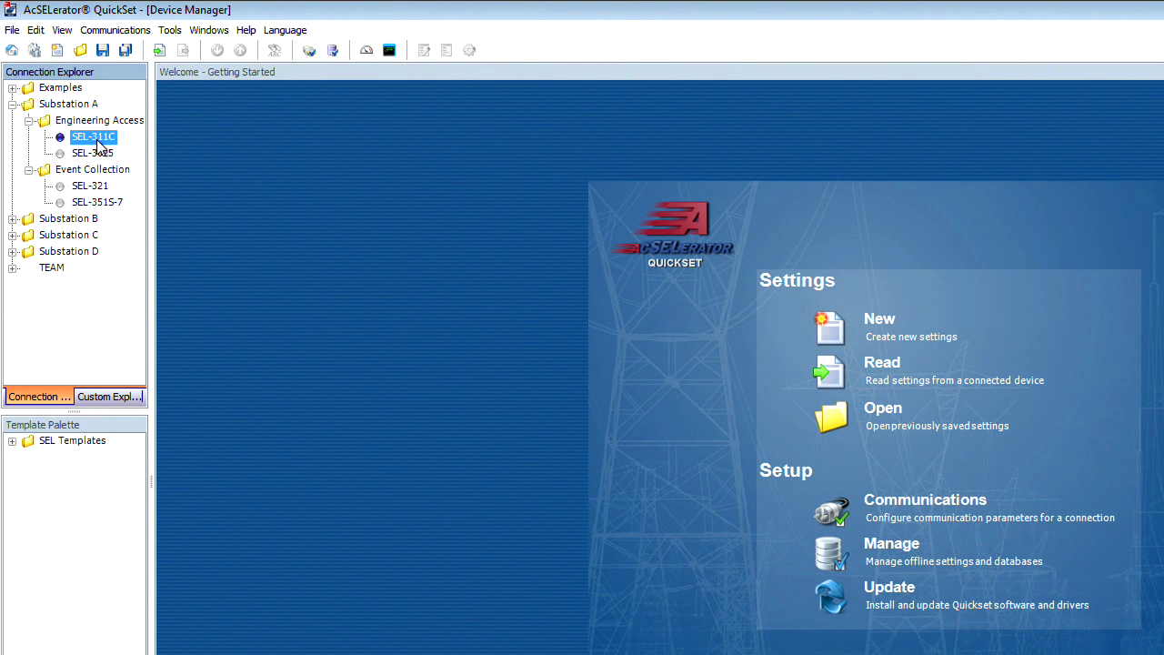
- View the device templates listed under SEL Templates and collapse the folder again
click(12, 442)
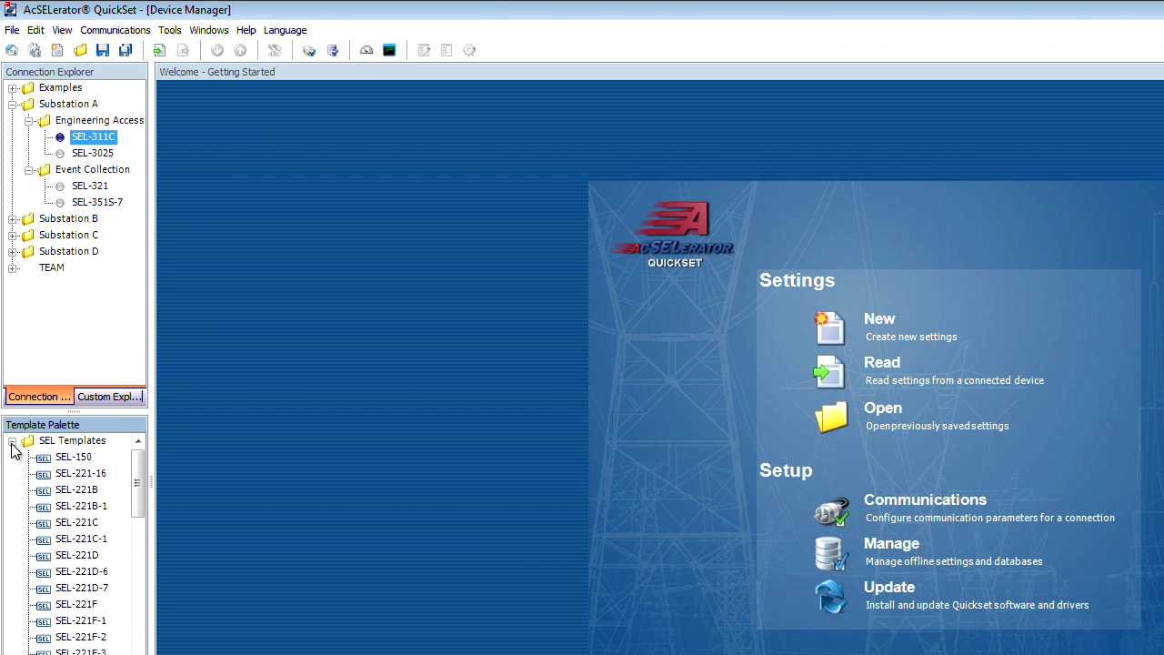
click(12, 442)
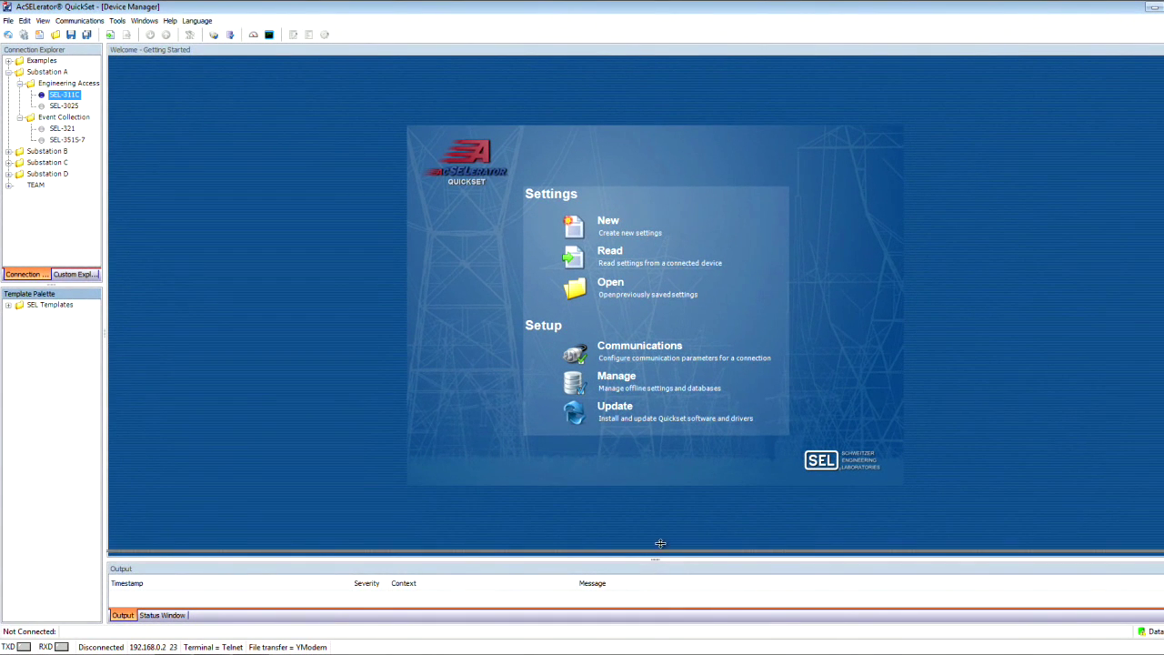
- Enlarge the message area to check the Output and Status Window views, and reduce its height with the Status Window showing
drag(660, 543, 675, 318)
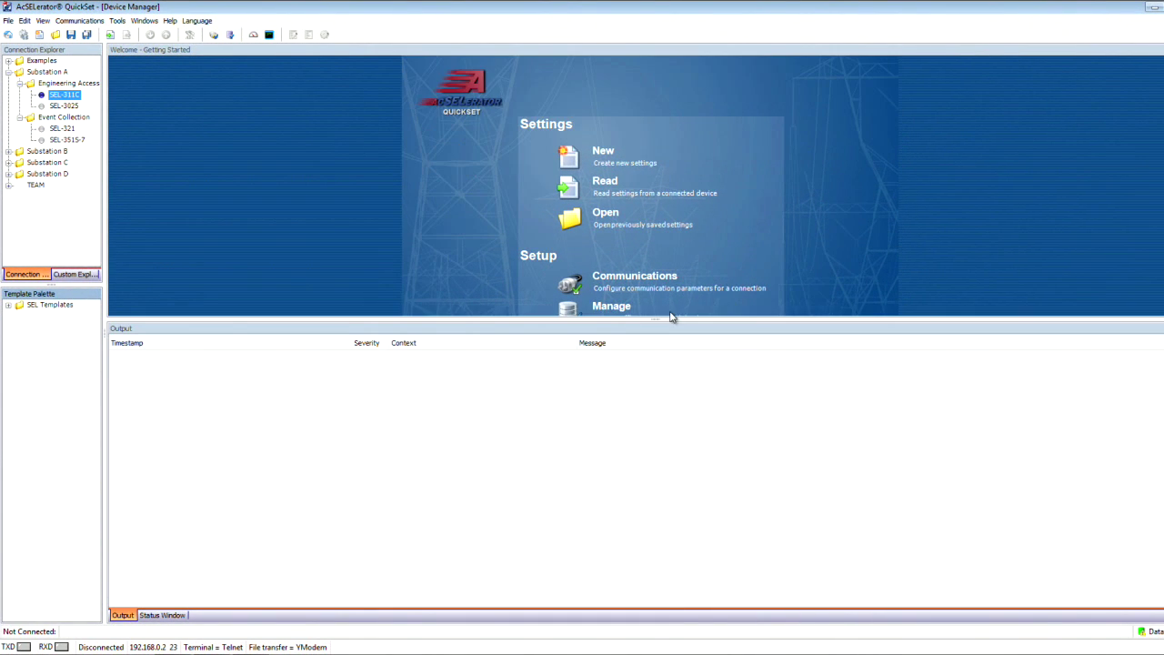
click(160, 617)
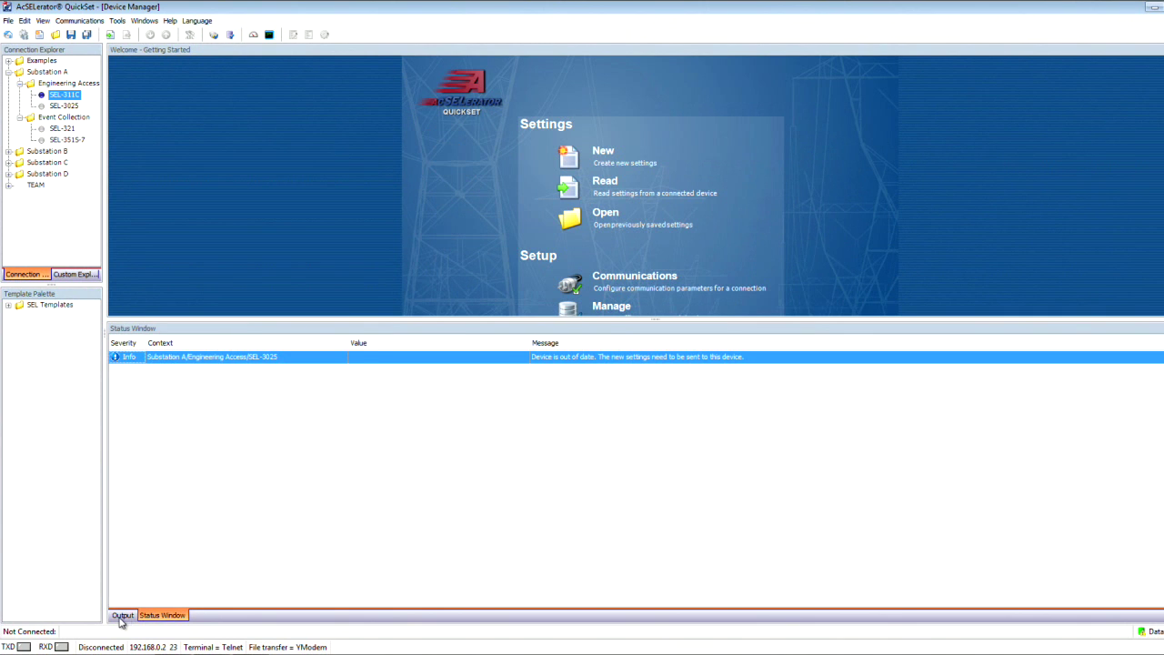
click(122, 617)
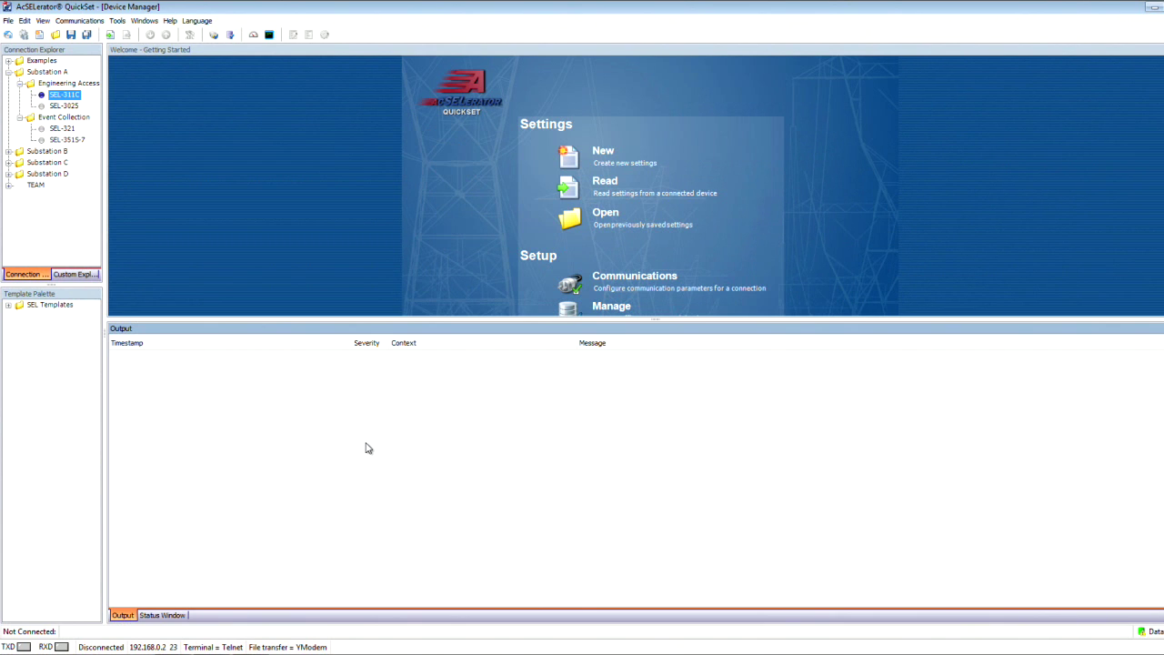
click(172, 619)
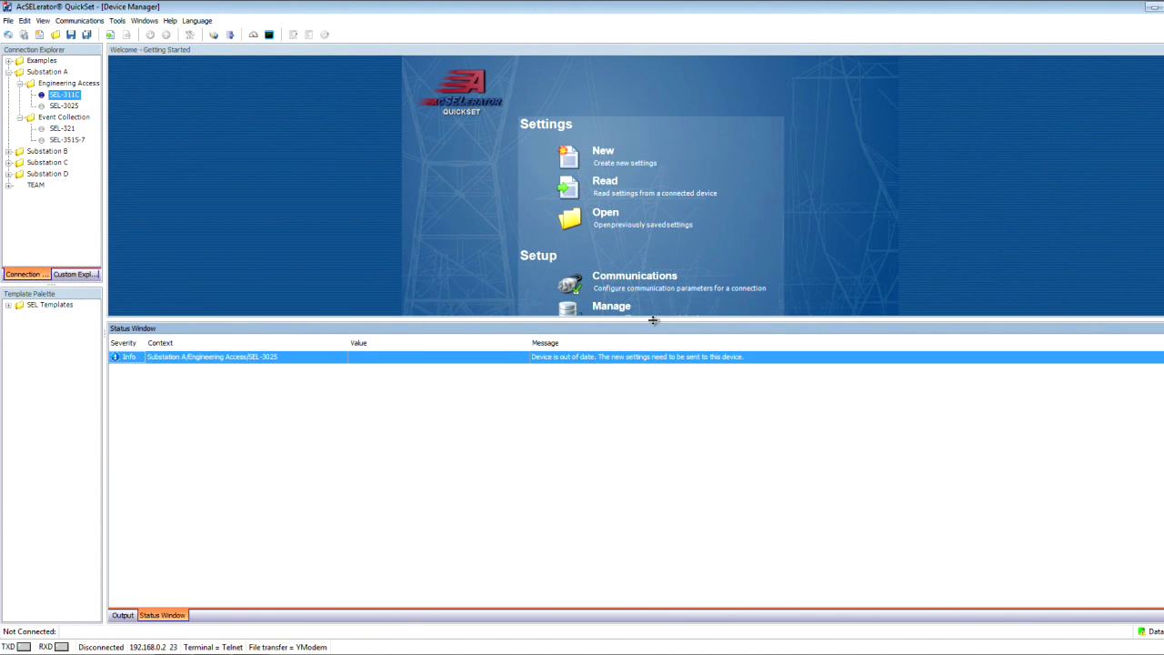
drag(653, 320, 663, 426)
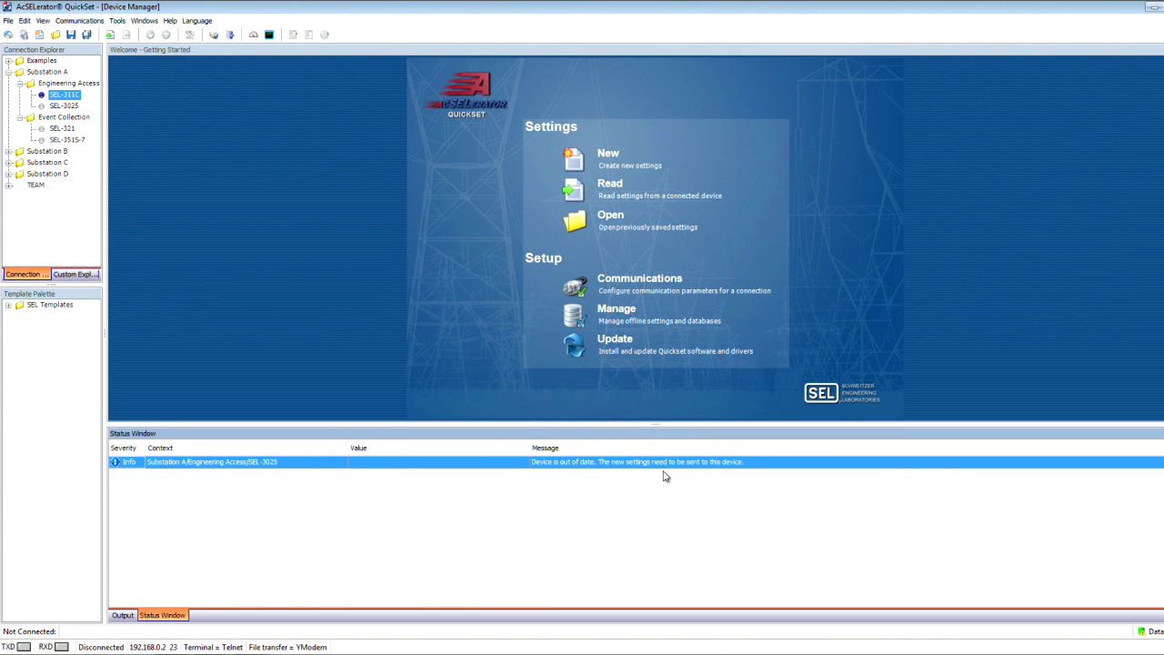
- Open the SEL-311C device from Substation A's Engineering Access folder and examine its general device information
double_click(64, 96)
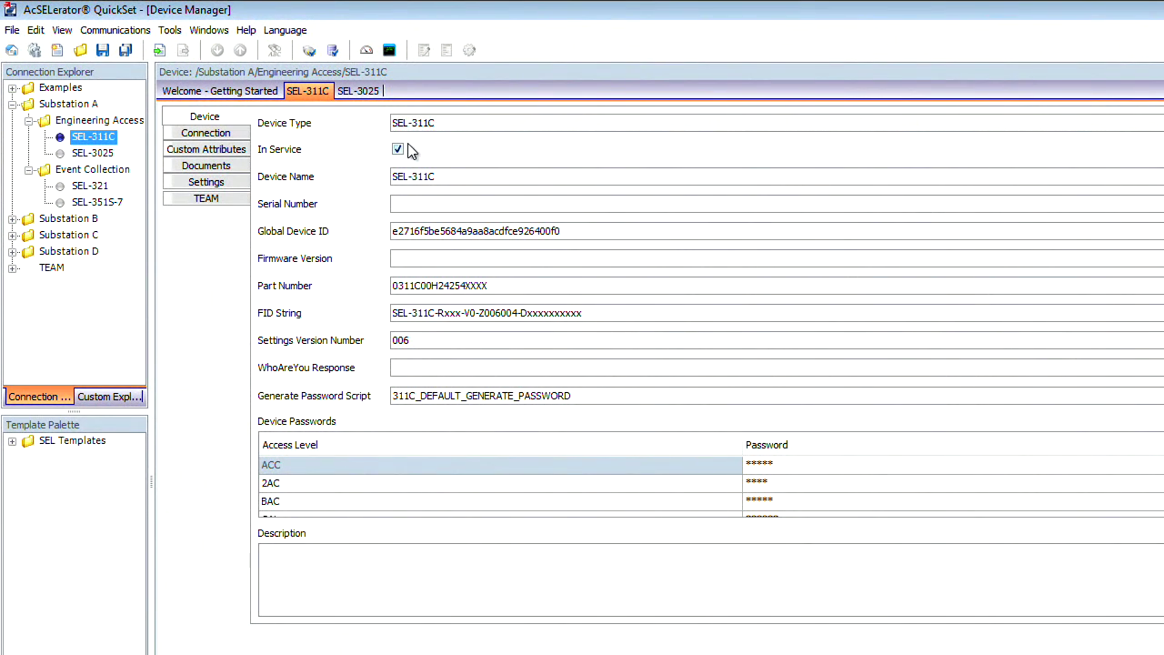
click(442, 175)
- Examine the SEL-311C's serial connection parameters, turning the Bluetooth option on and back off
click(205, 133)
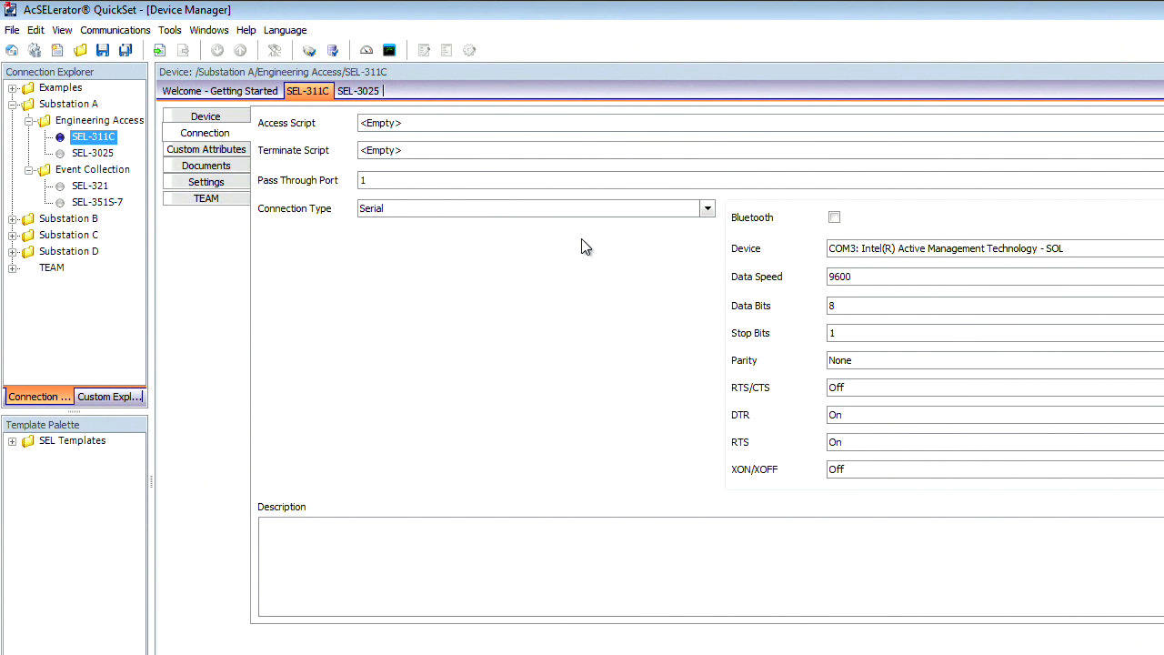
click(544, 208)
click(1092, 223)
click(1092, 224)
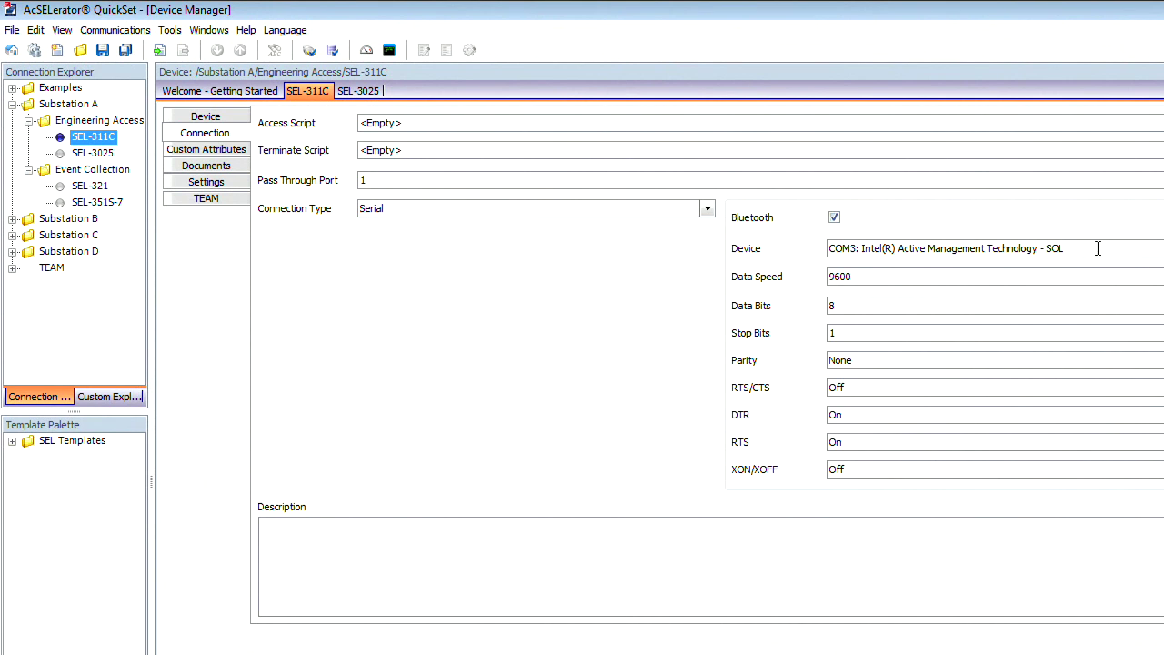
click(834, 218)
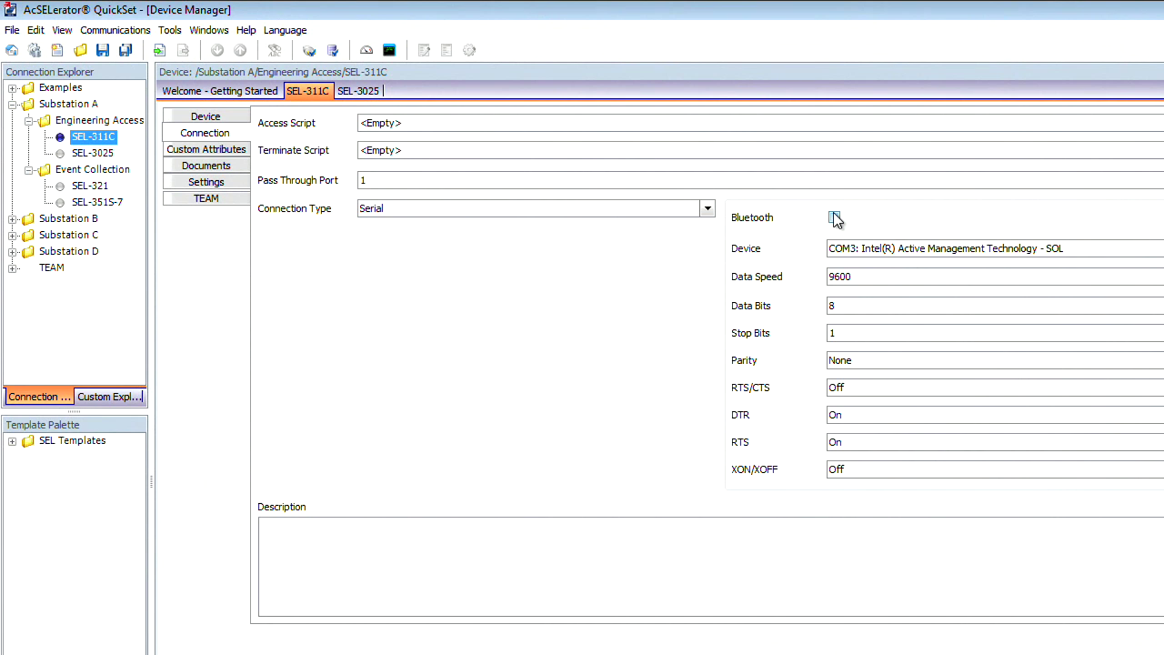
- Examine the SEL-311C's Date in Service custom attribute and its attached One_Line.pdf document
click(242, 155)
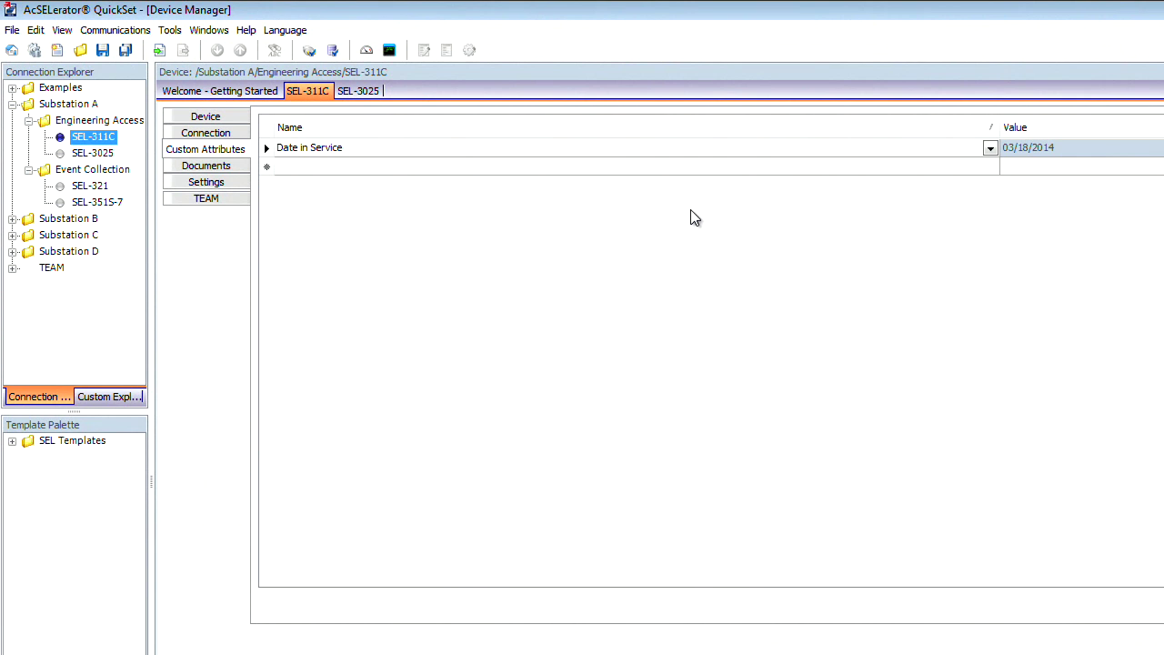
click(712, 151)
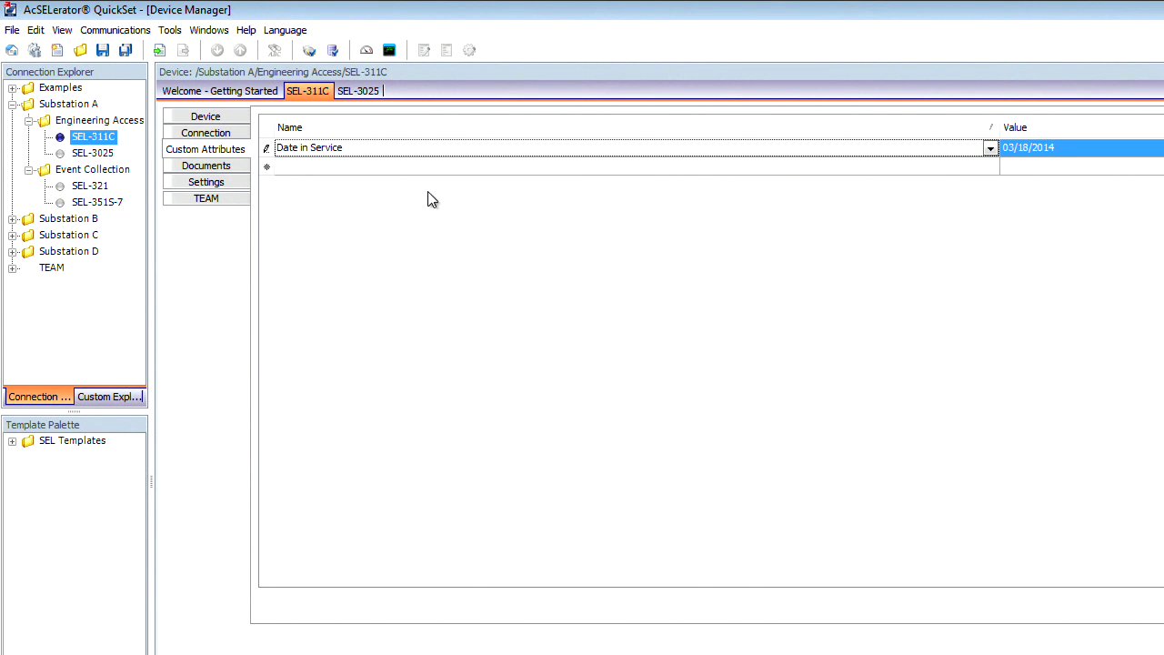
click(235, 166)
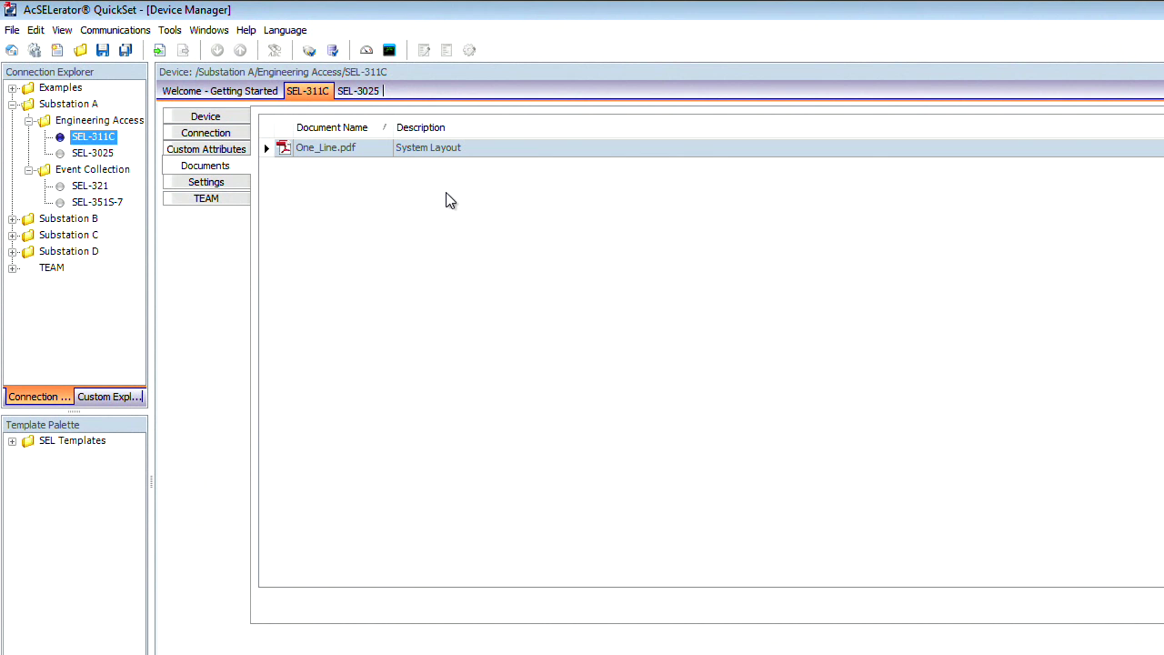
click(347, 152)
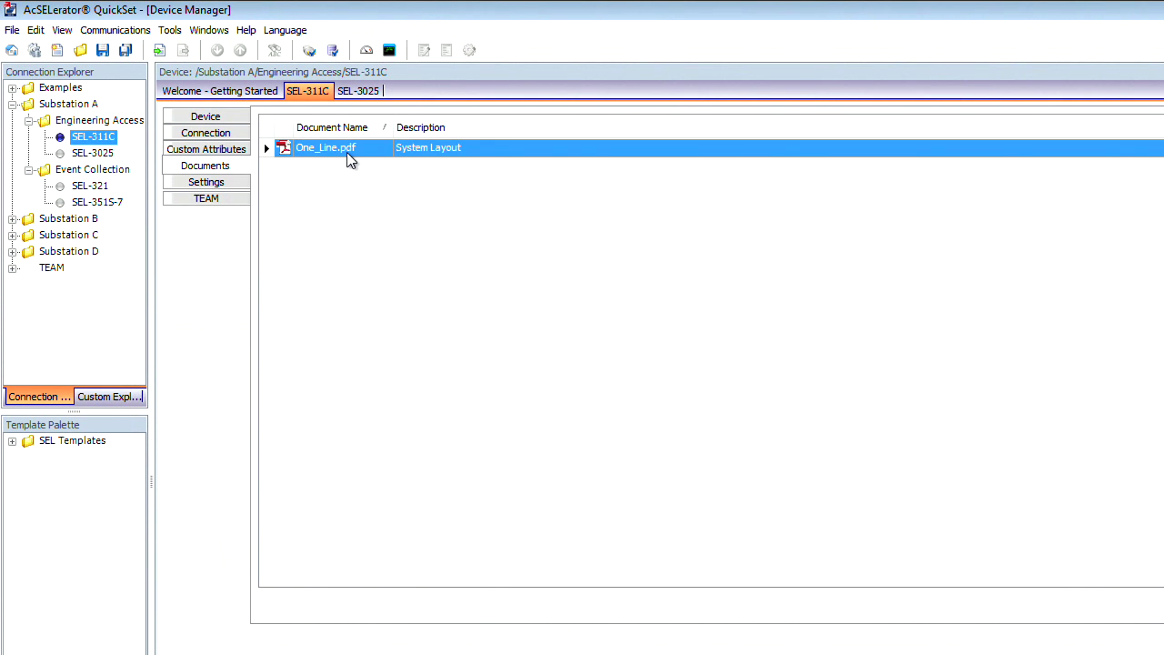
- Examine the SEL-311C's device settings options and its TEAM communication channel and polling jobs
click(228, 182)
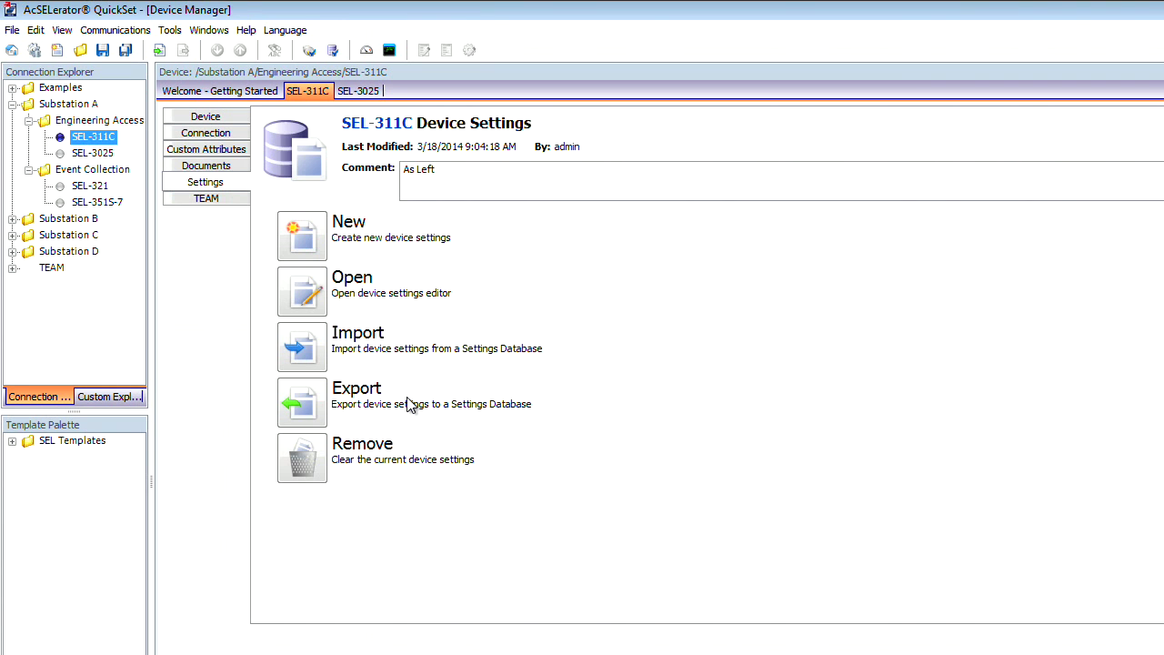
click(217, 194)
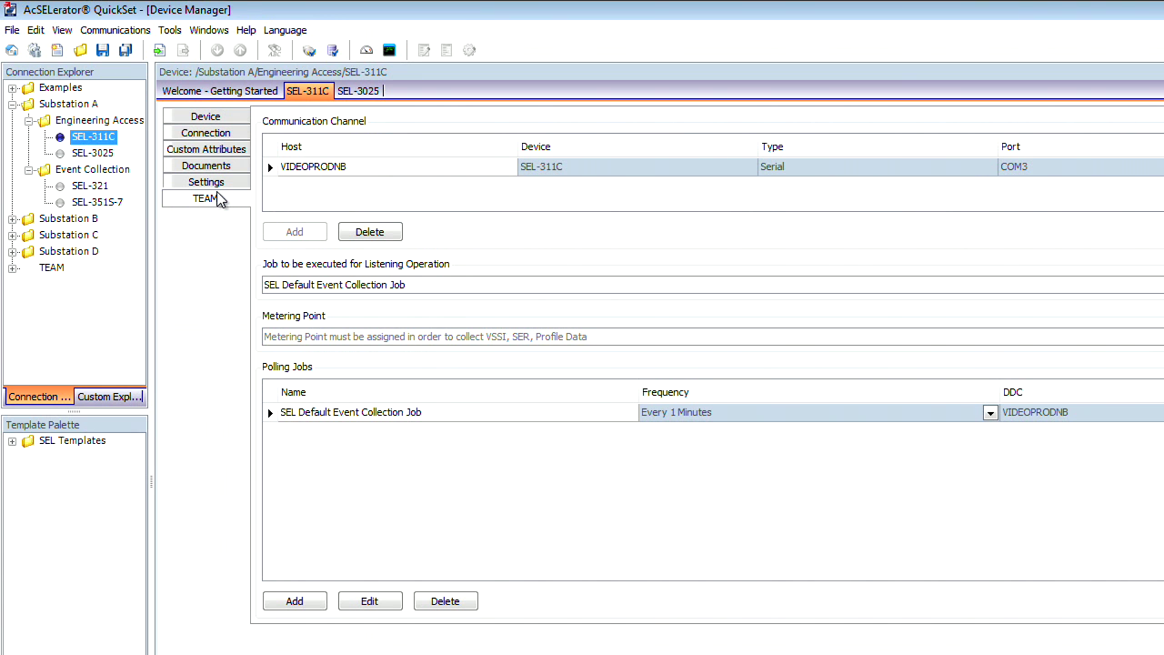